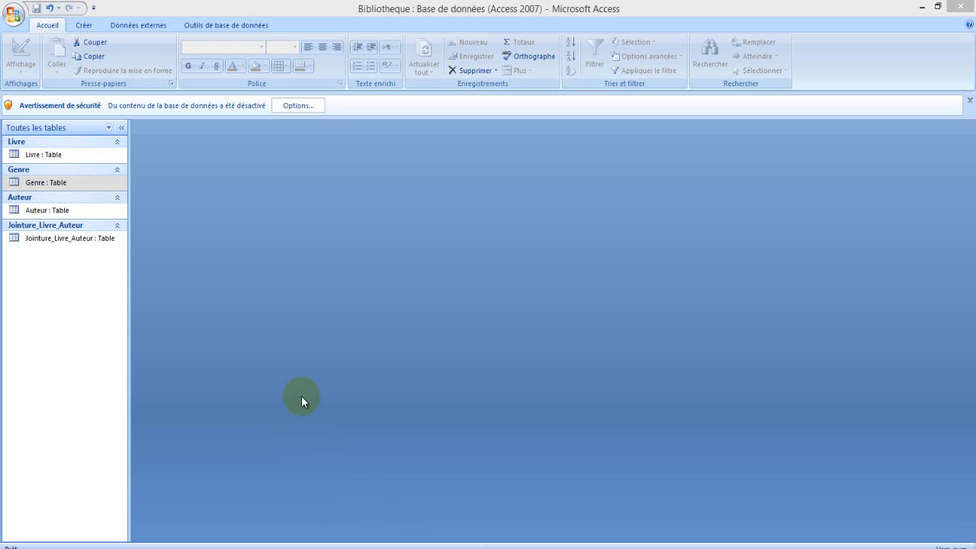
- Create a new query in design view and move the table selection dialog clear of the design grid
click(316, 305)
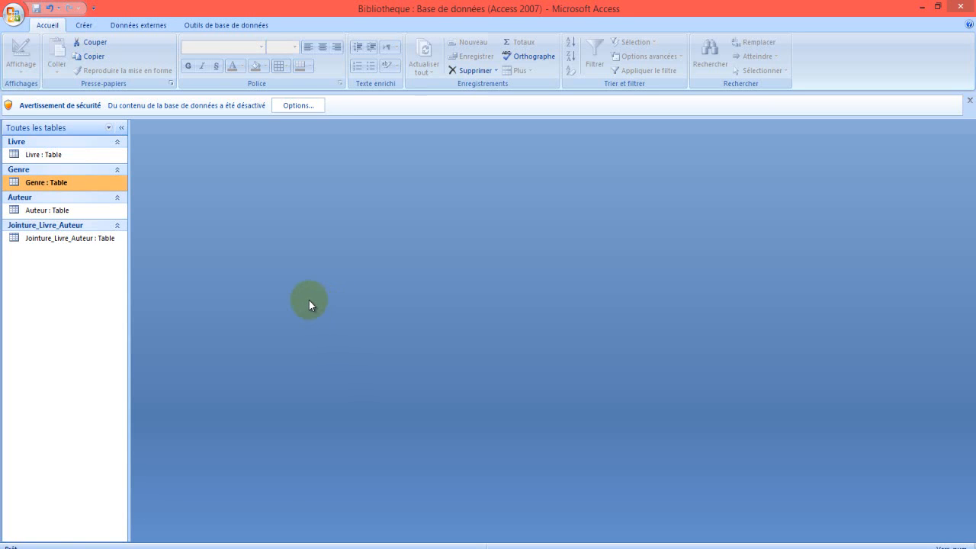
click(85, 31)
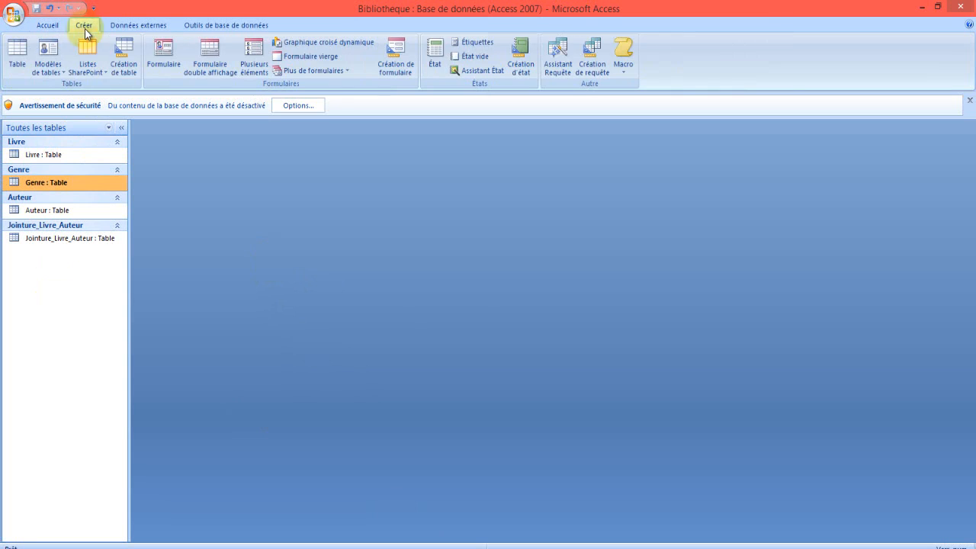
click(586, 49)
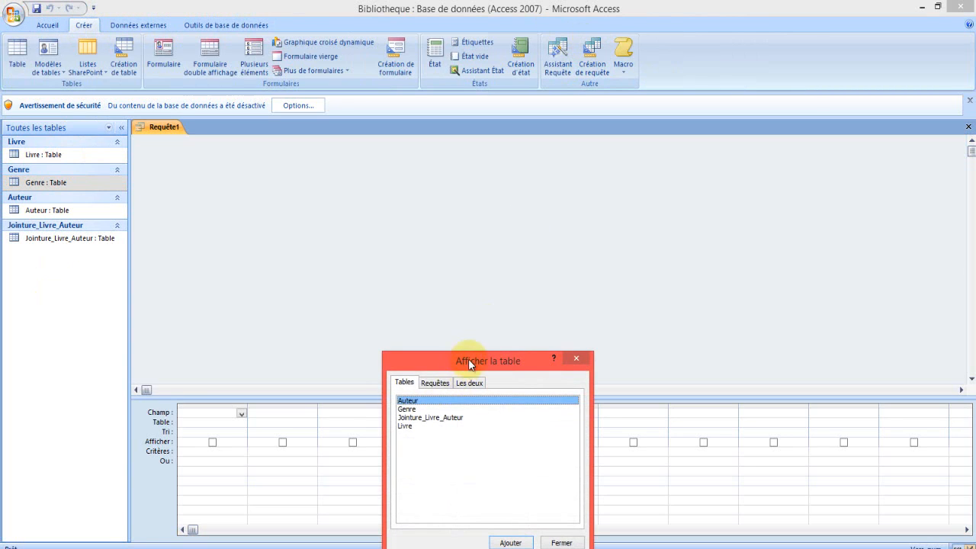
drag(468, 358, 435, 170)
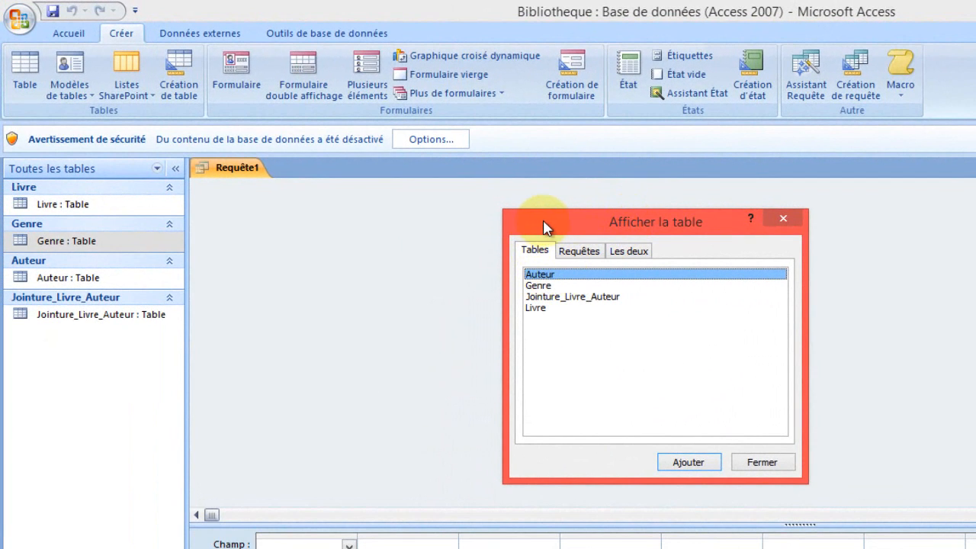
drag(545, 223, 559, 222)
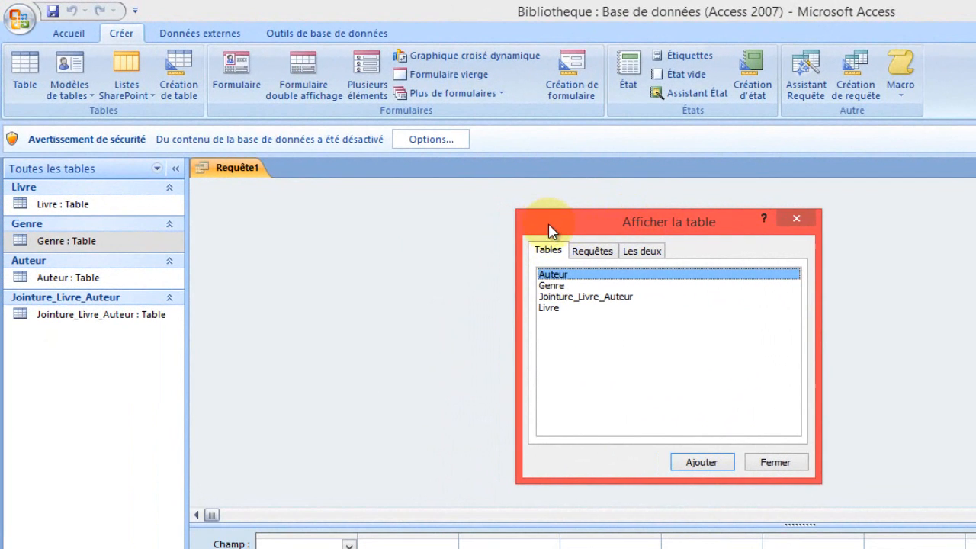
- Add the Genre and Livre tables to the query and enlarge the Livre field list to show all its fields
click(592, 256)
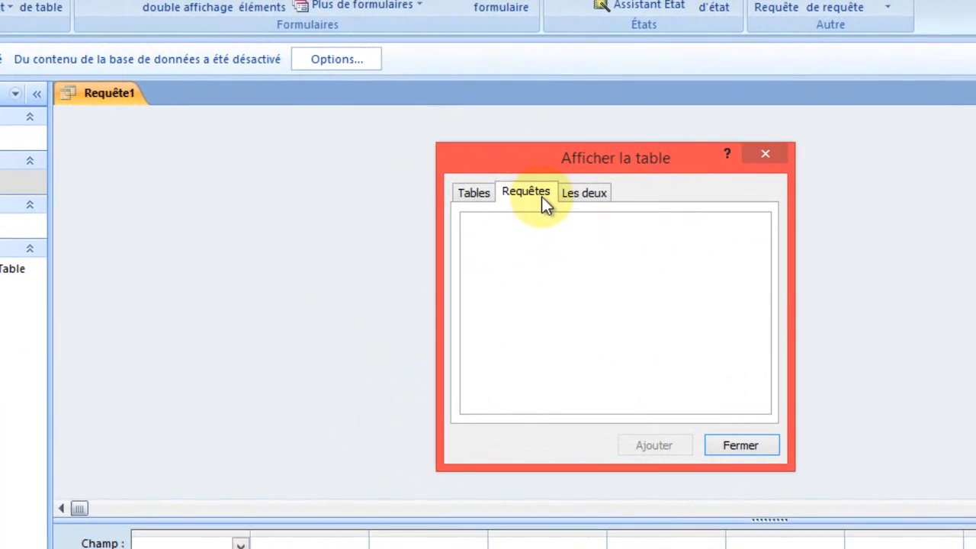
click(571, 186)
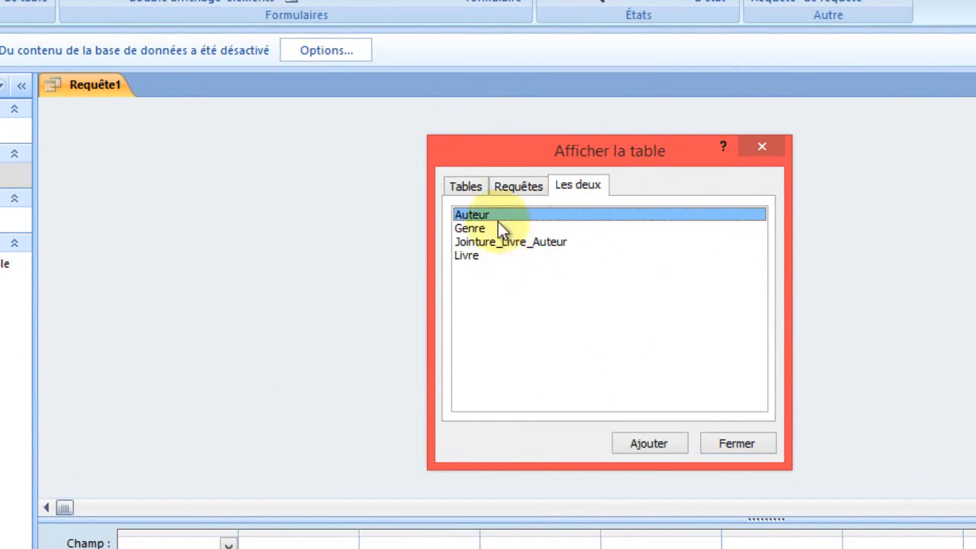
click(463, 187)
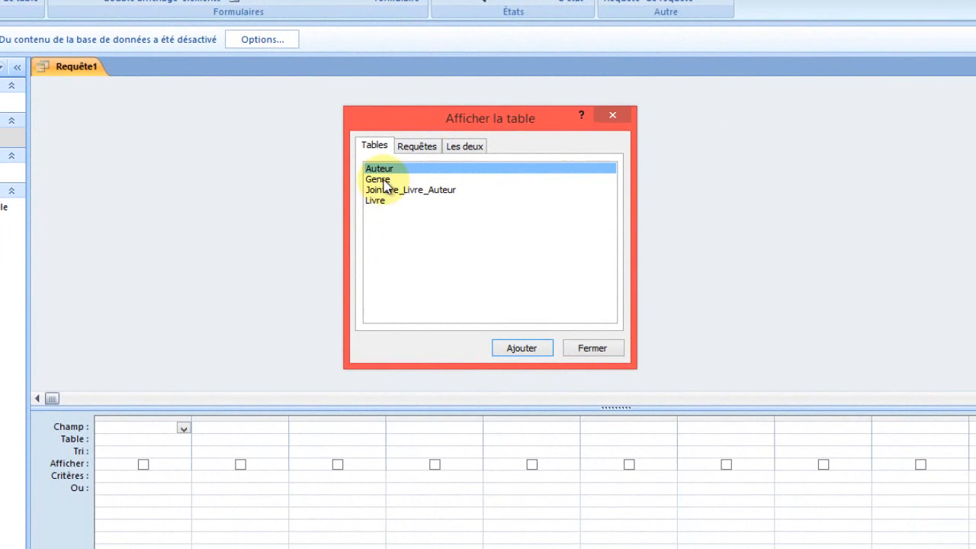
click(386, 180)
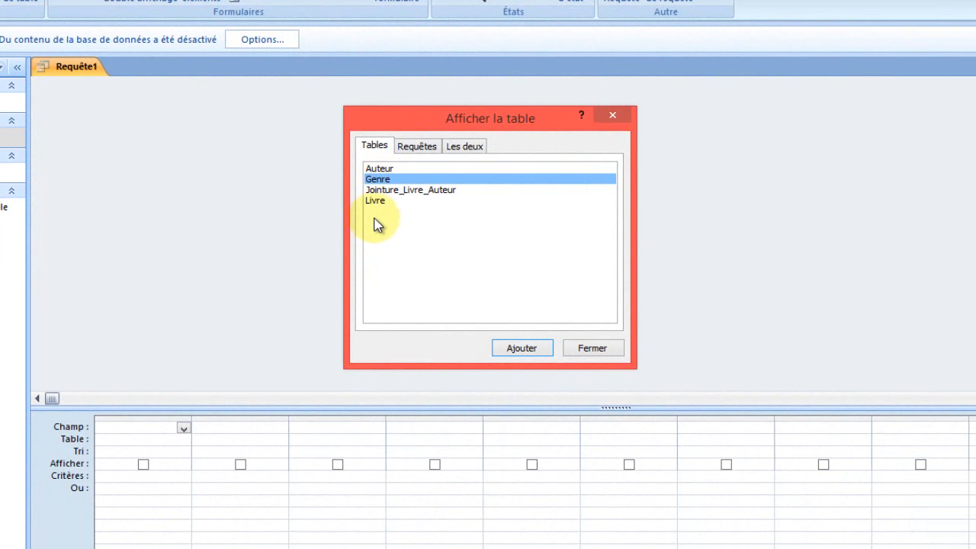
ctrl+click(381, 202)
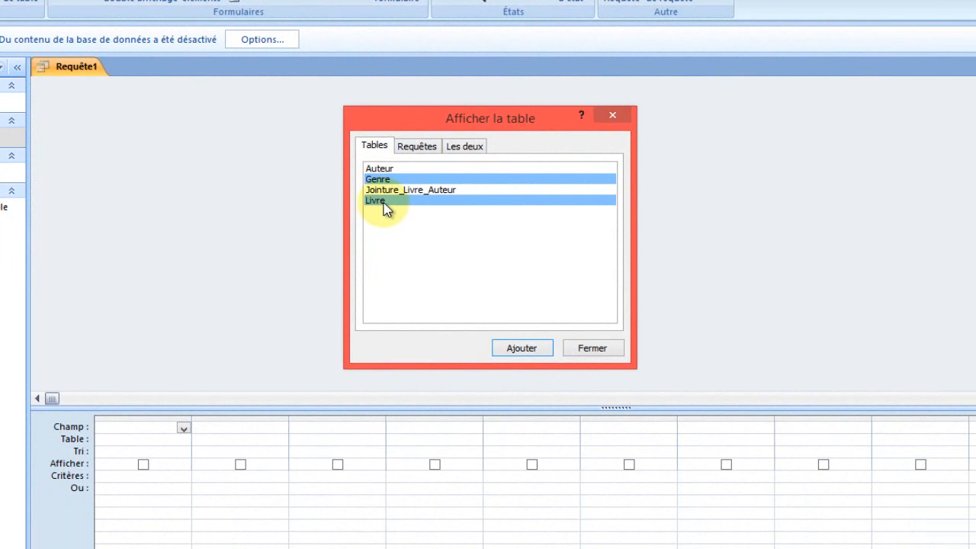
click(522, 347)
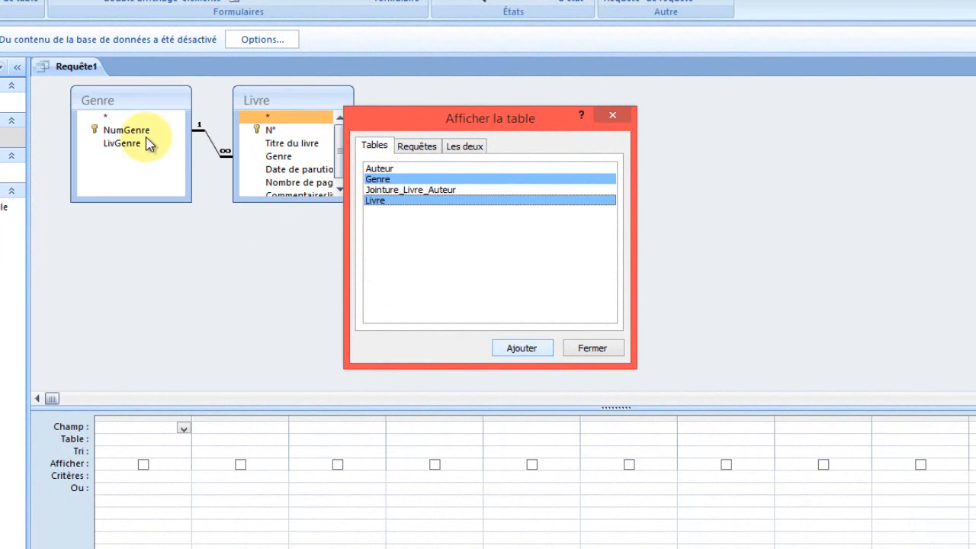
drag(392, 126, 437, 155)
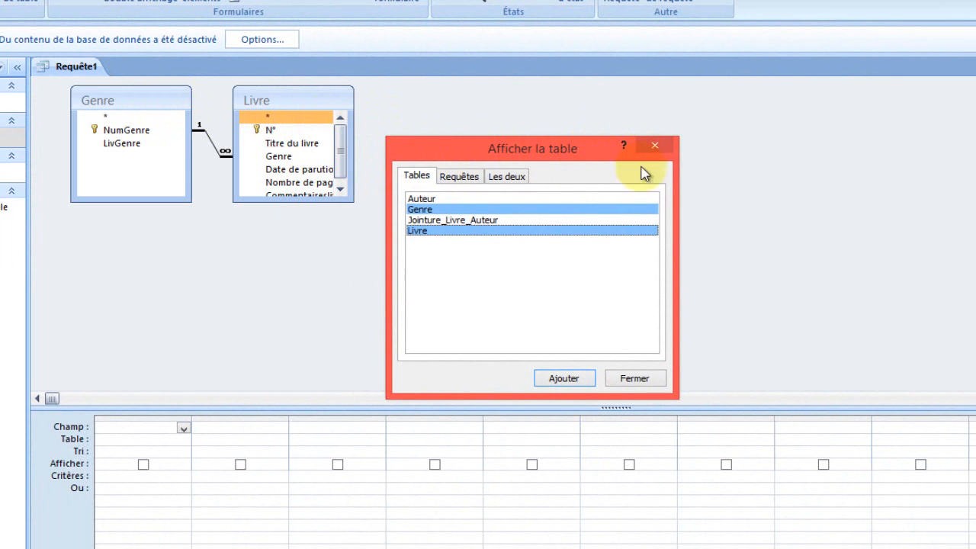
key(Escape)
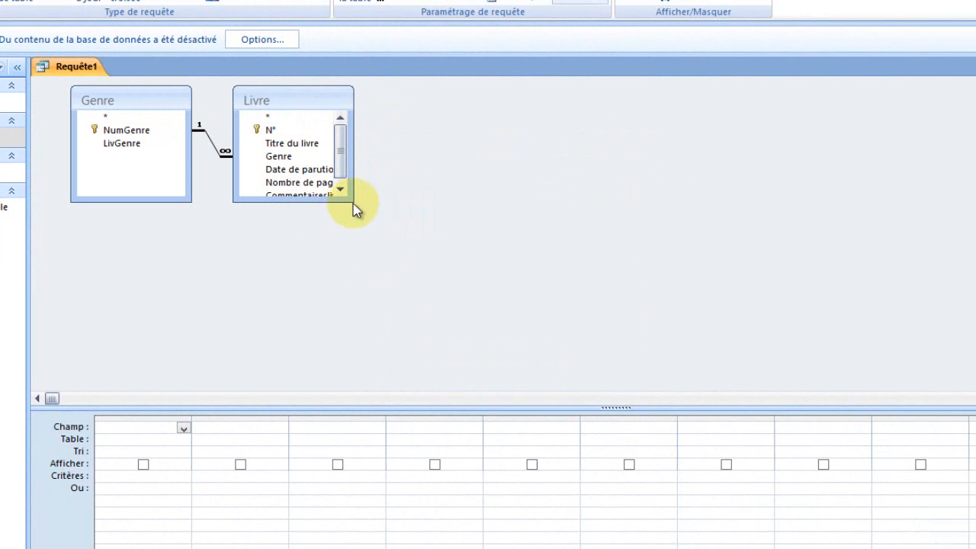
drag(353, 201, 371, 222)
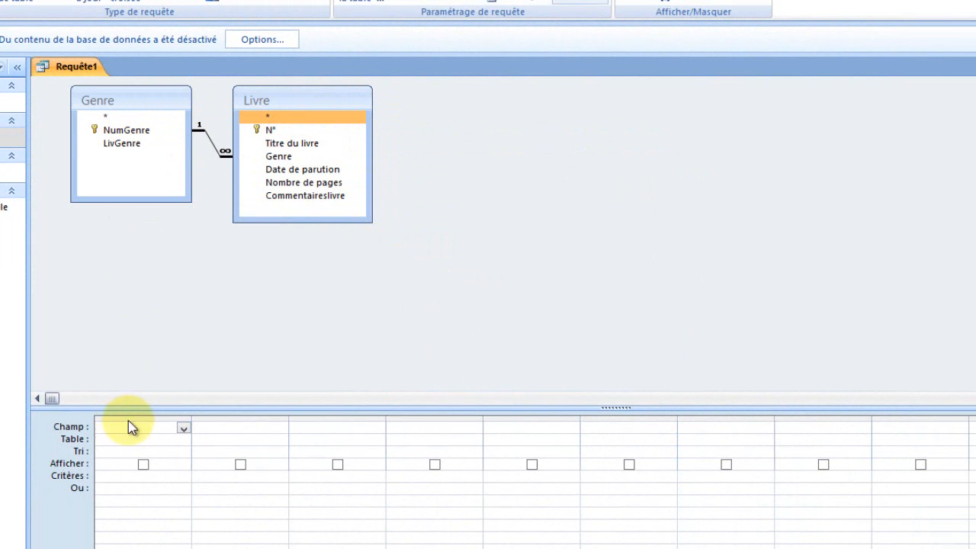
- Add Titre du livre, LivGenre and Date de parution to the query grid and display the results as a datasheet
double_click(289, 144)
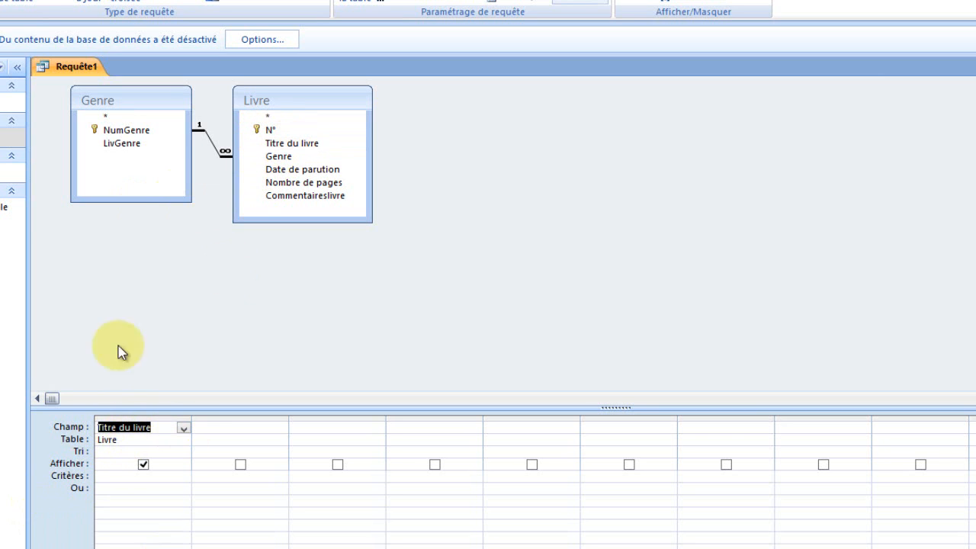
click(124, 149)
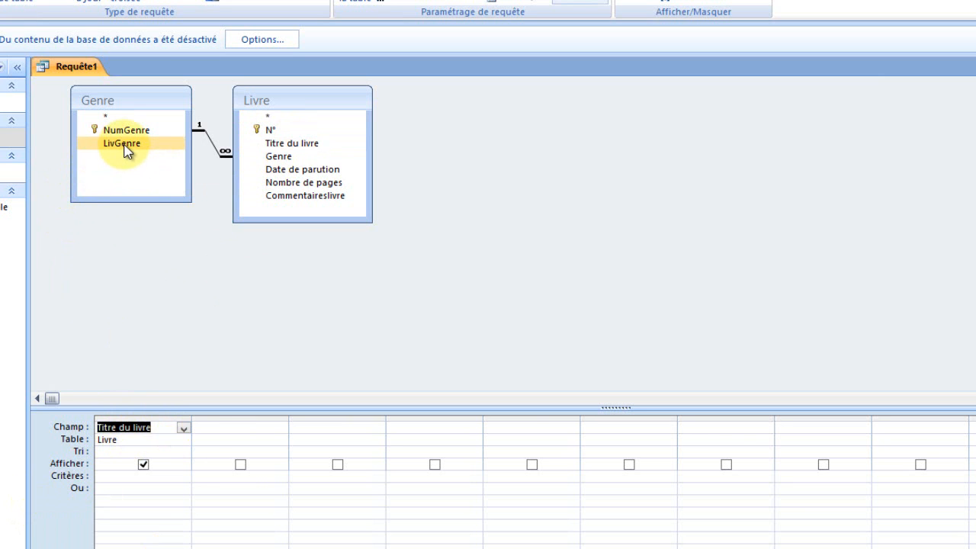
double_click(124, 149)
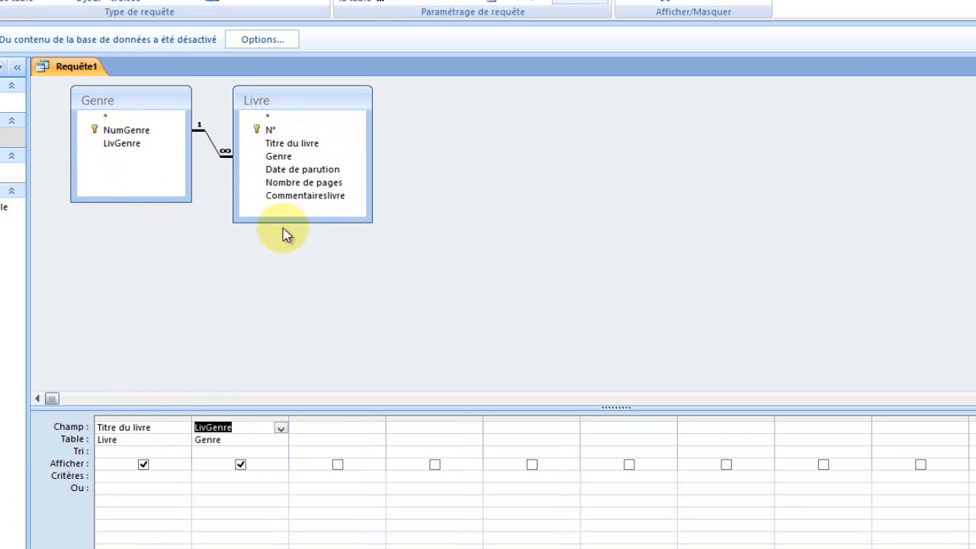
click(292, 182)
double_click(292, 169)
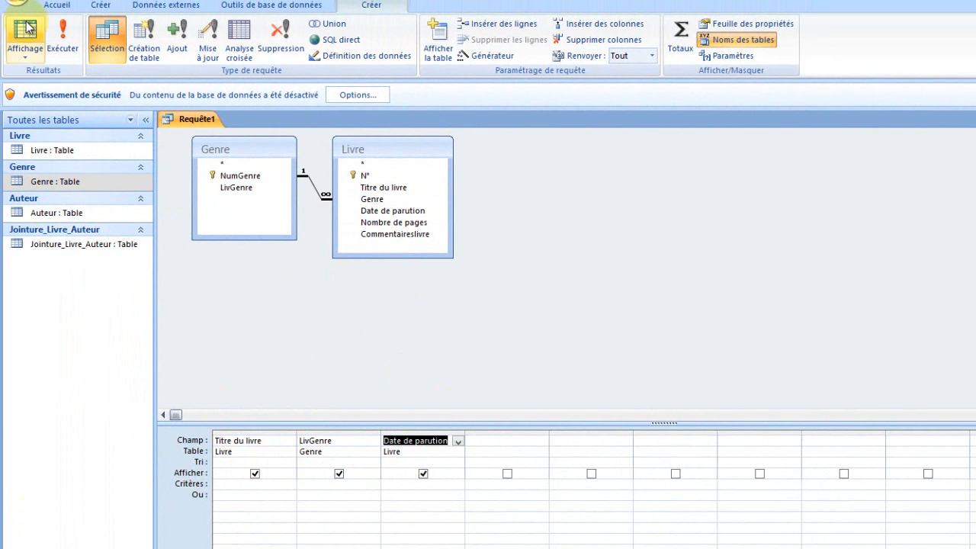
click(27, 29)
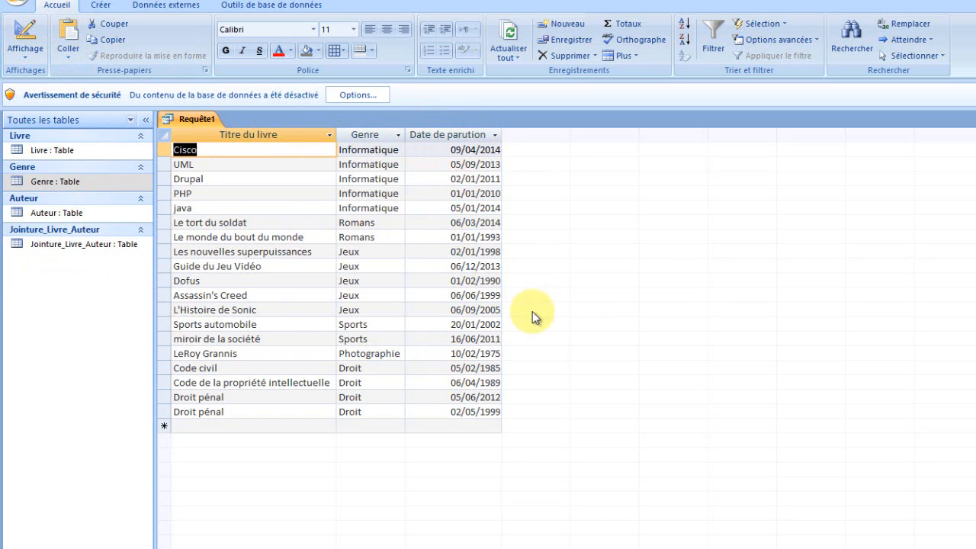
- Restrict the LivGenre field with the criterion "jeux" and display the filtered books
click(21, 34)
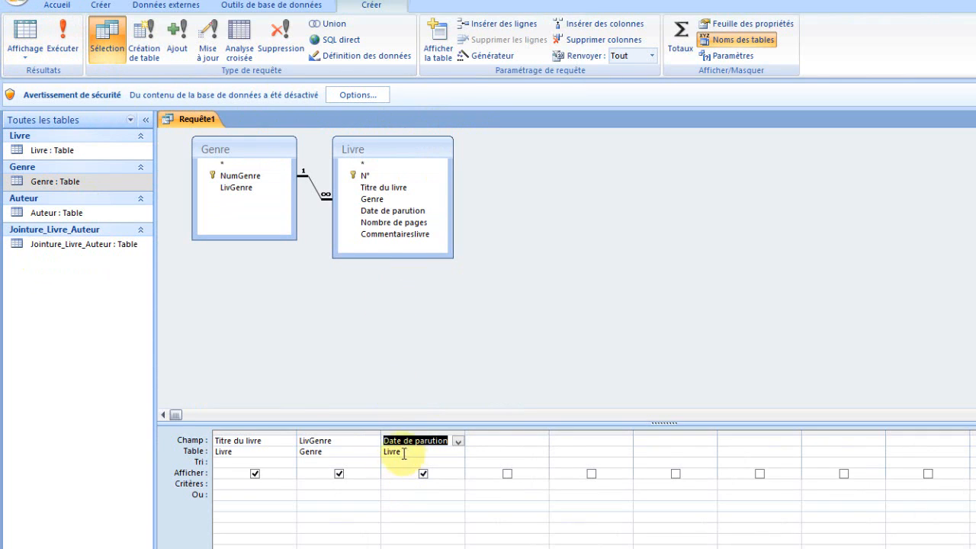
click(332, 485)
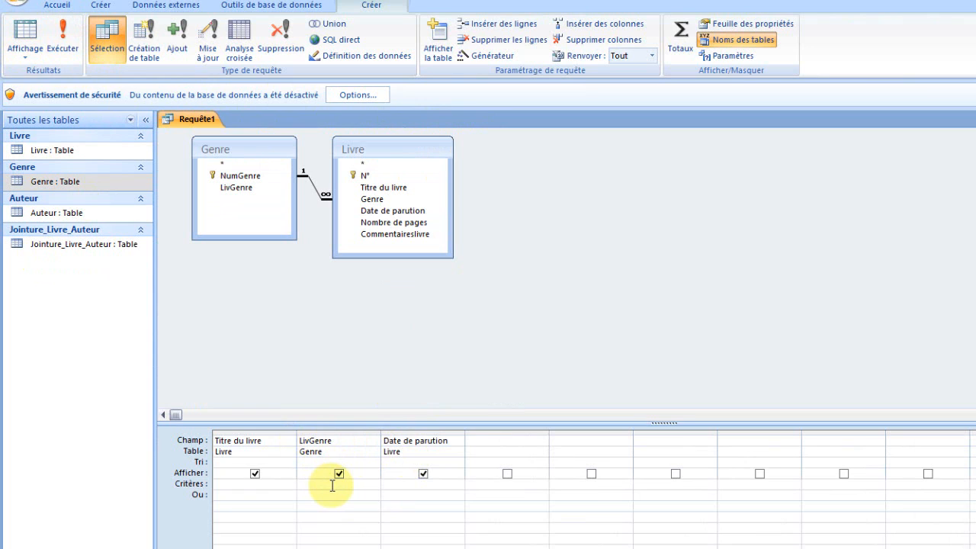
text(jeux)
key(Tab)
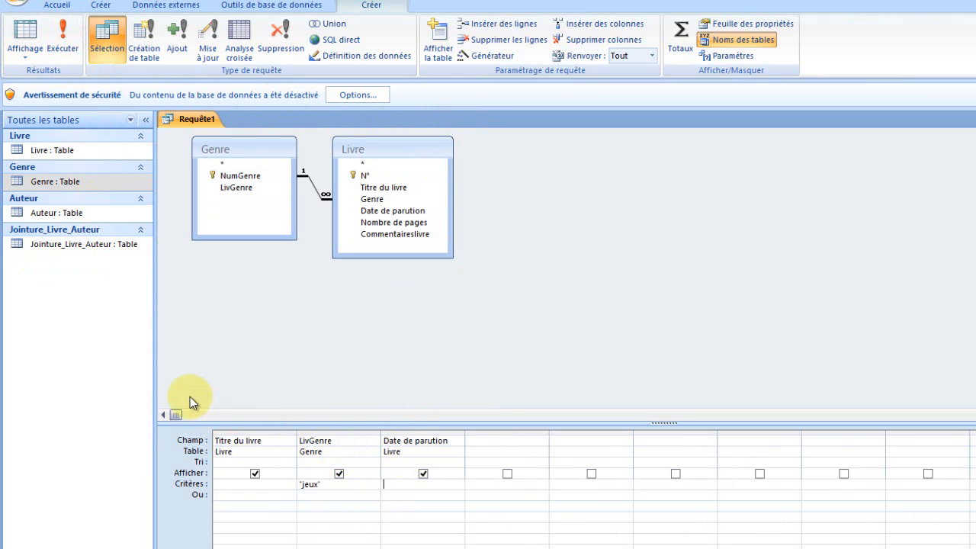
click(25, 38)
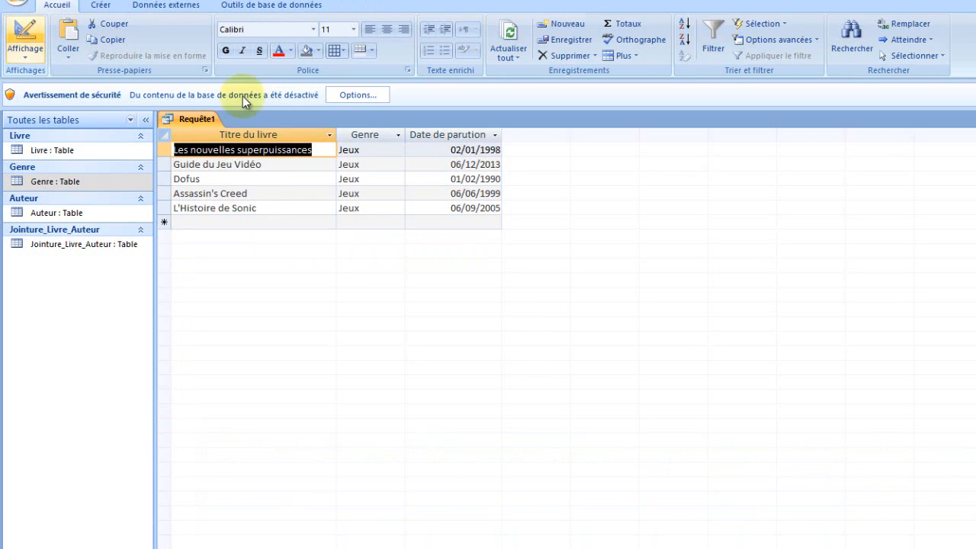
click(202, 165)
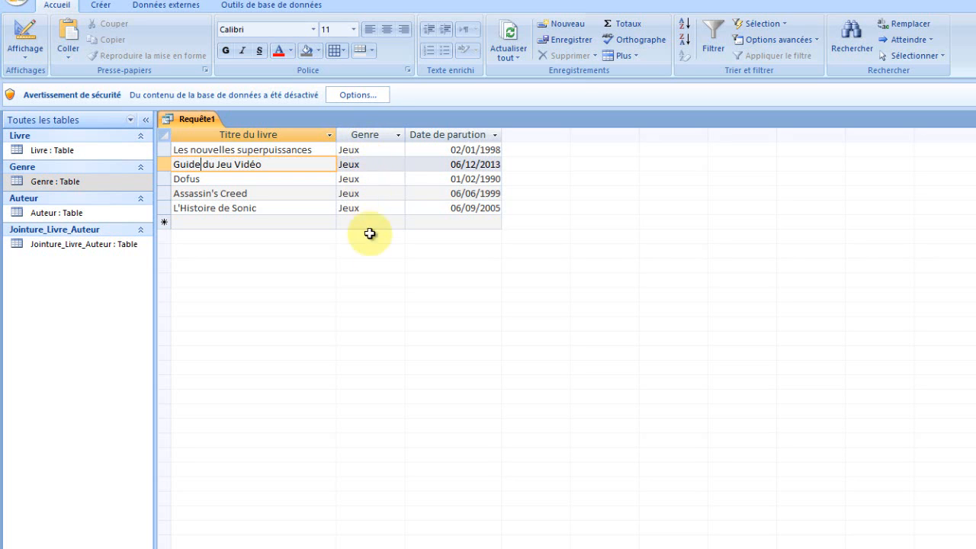
- Return to the query design and save the query as Requête_selection
click(25, 40)
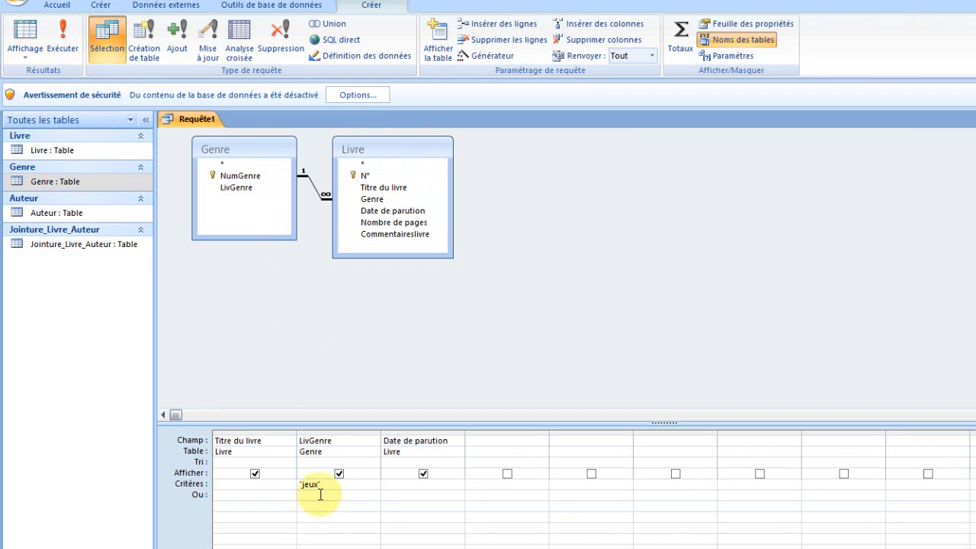
click(330, 484)
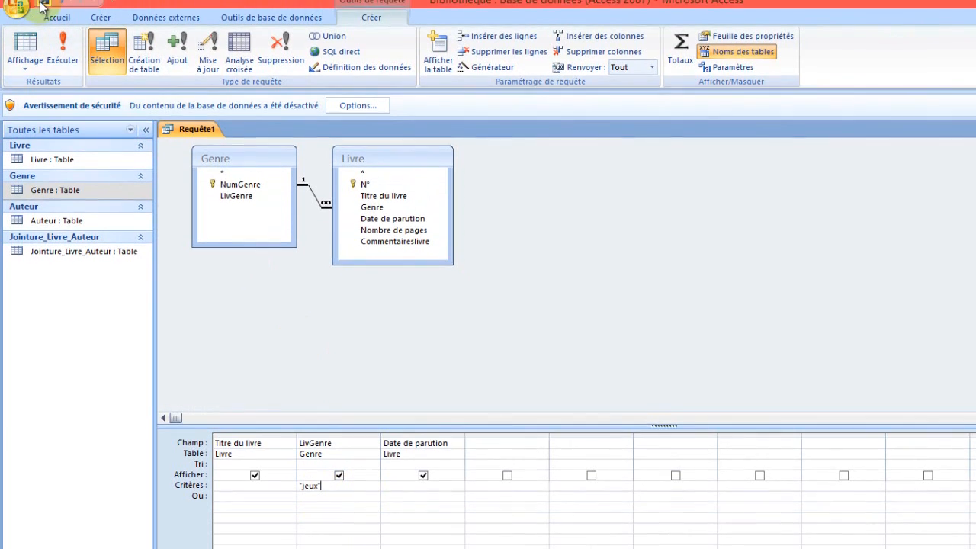
click(43, 2)
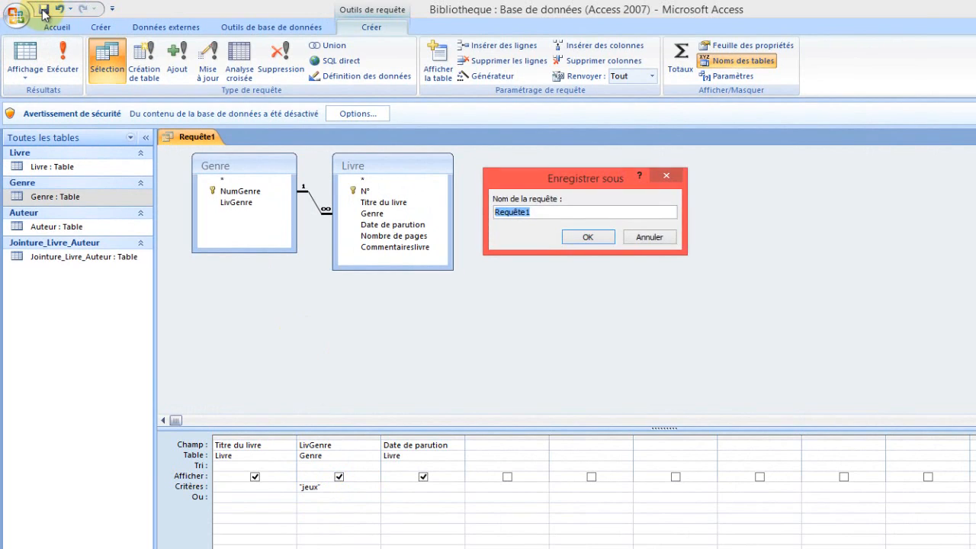
click(541, 215)
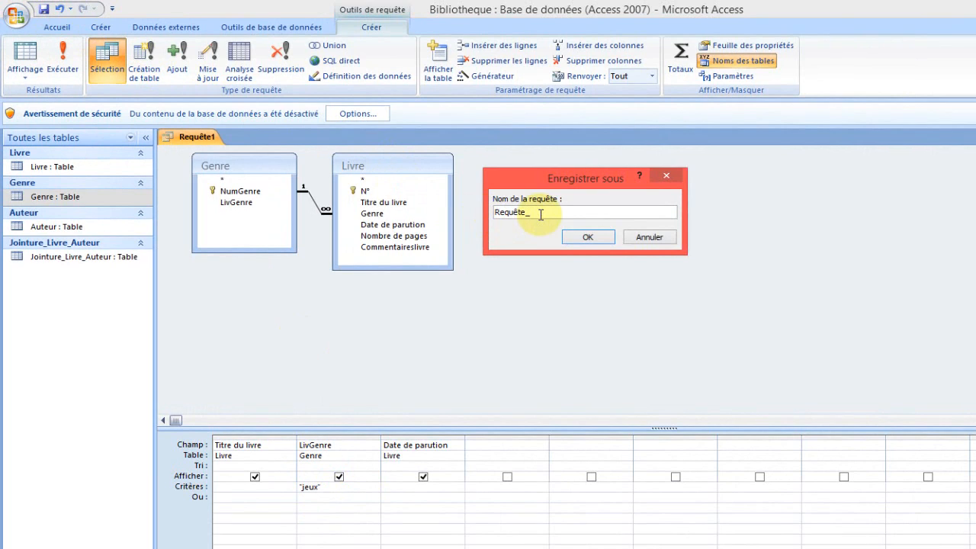
text(_selection)
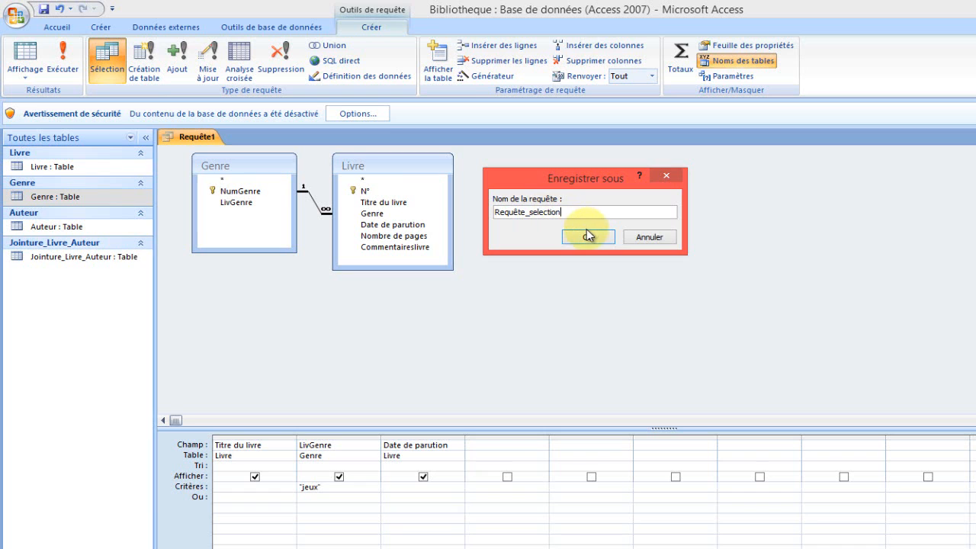
click(586, 235)
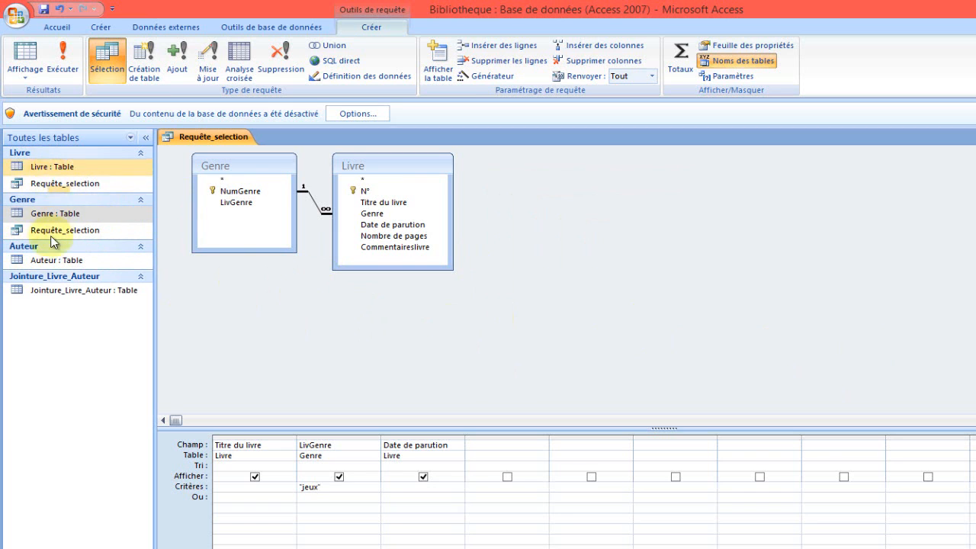
- Hide the Requête_selection entry in the Livre group, keeping the one under Genre
click(55, 185)
right_click(55, 185)
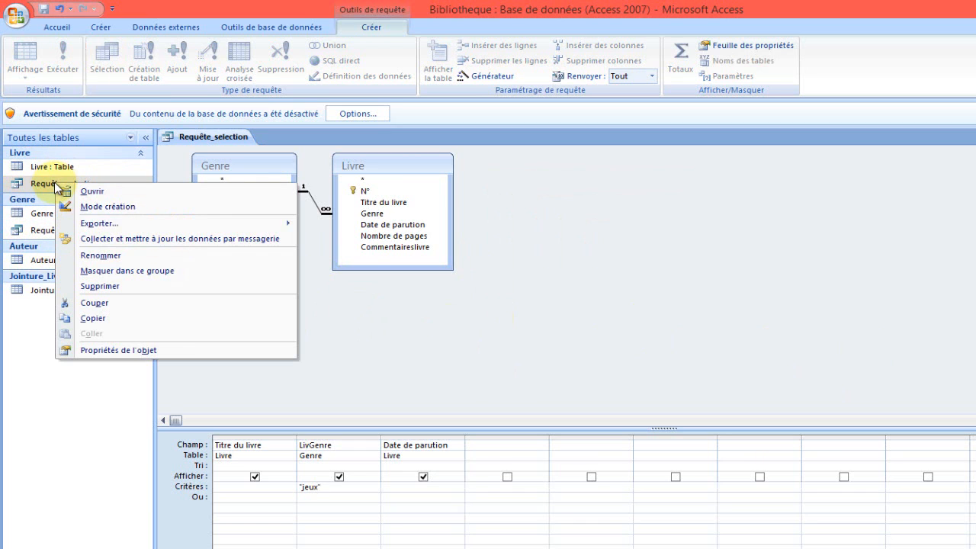
click(105, 272)
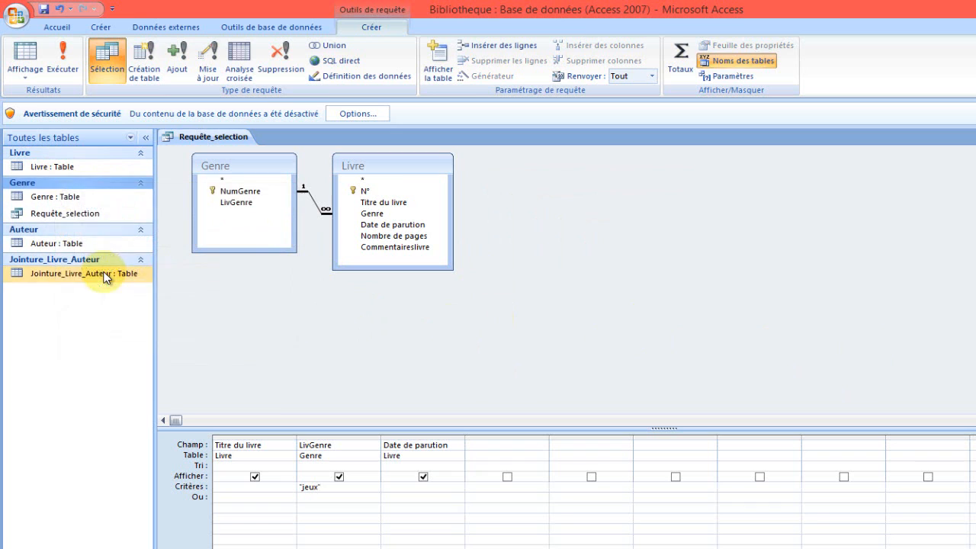
click(53, 198)
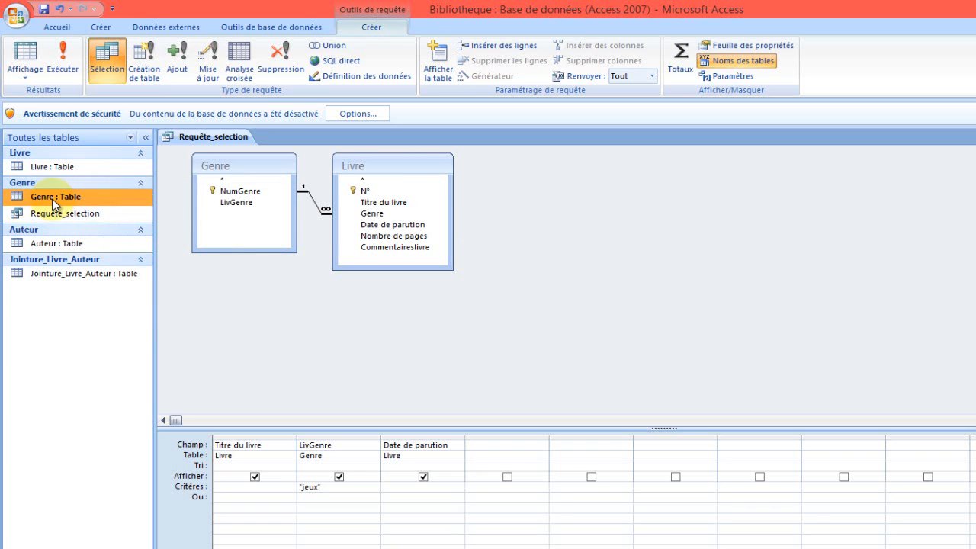
click(61, 216)
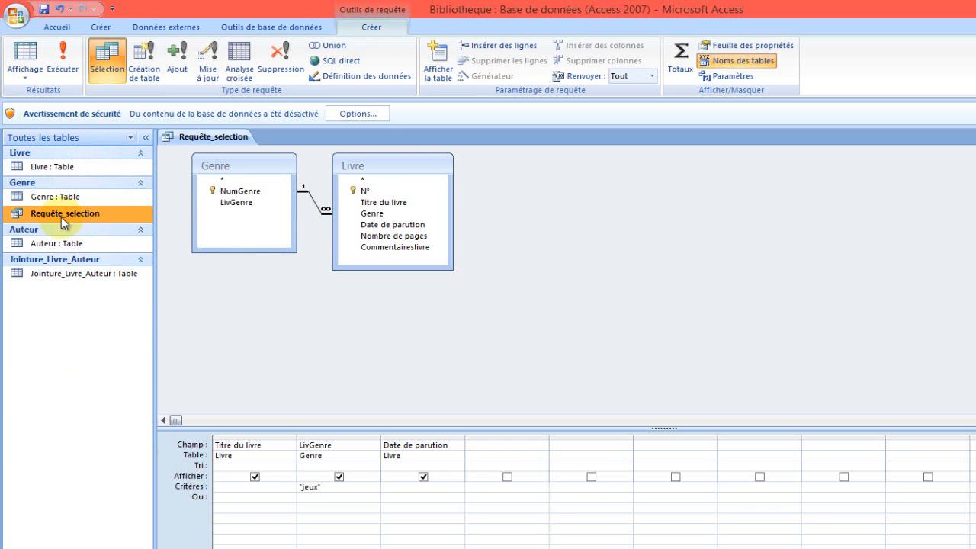
- Add "droit" as an alternative (Ou) criterion for LivGenre and review the resulting books in the datasheet
click(333, 501)
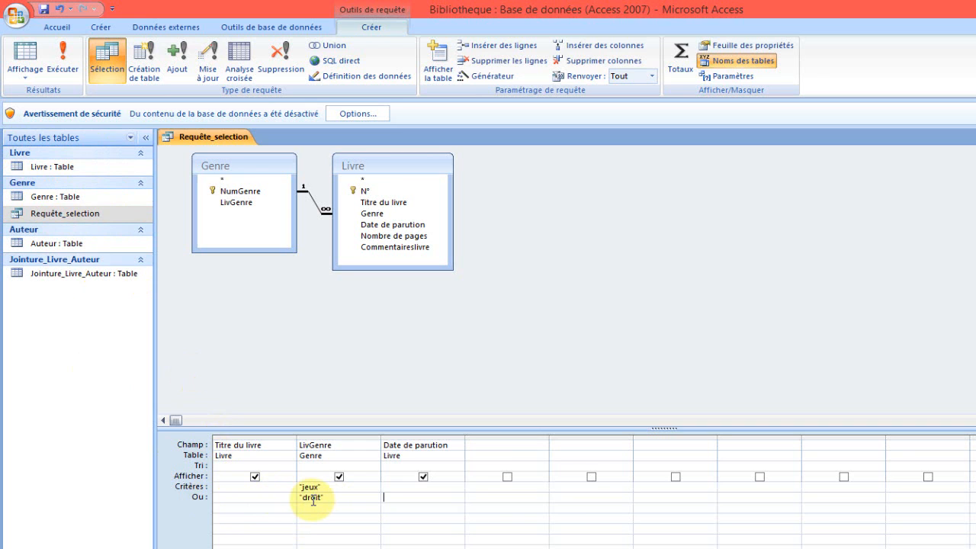
key(Return)
click(32, 58)
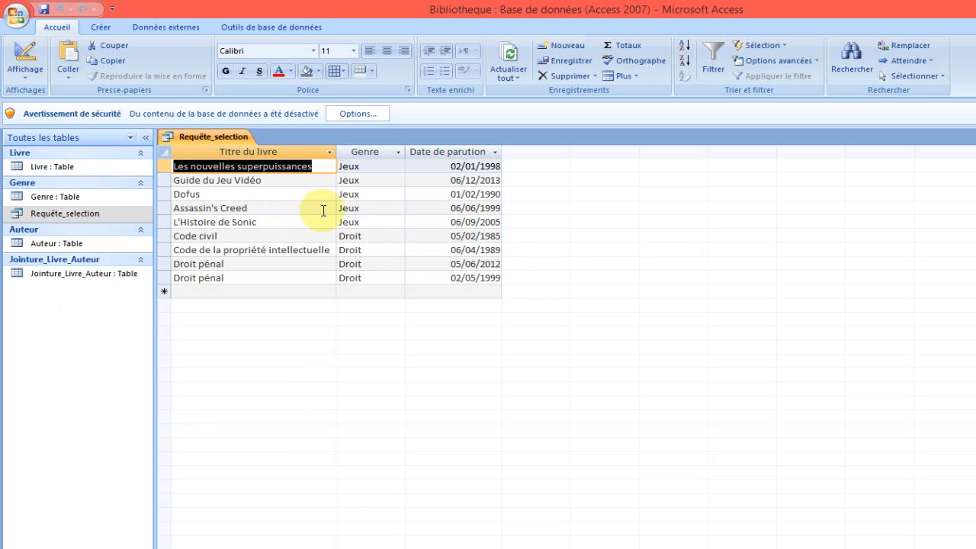
click(366, 181)
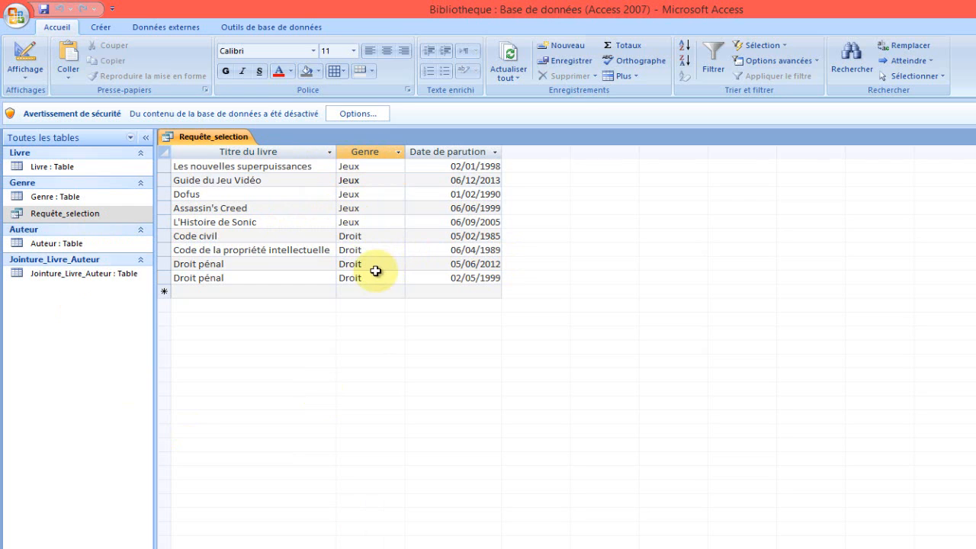
click(378, 278)
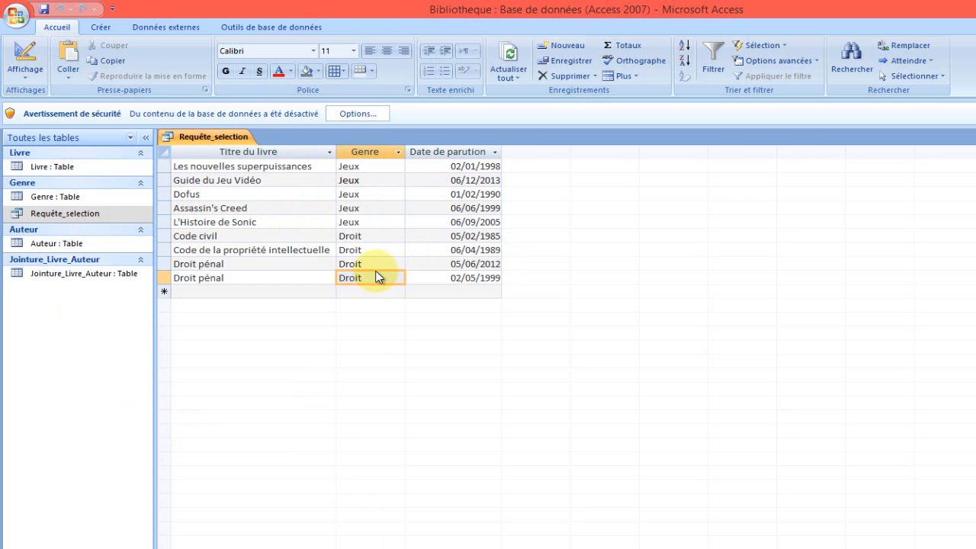
- Return to the query design and select the Ou criteria cell of the Date de parution field
click(15, 49)
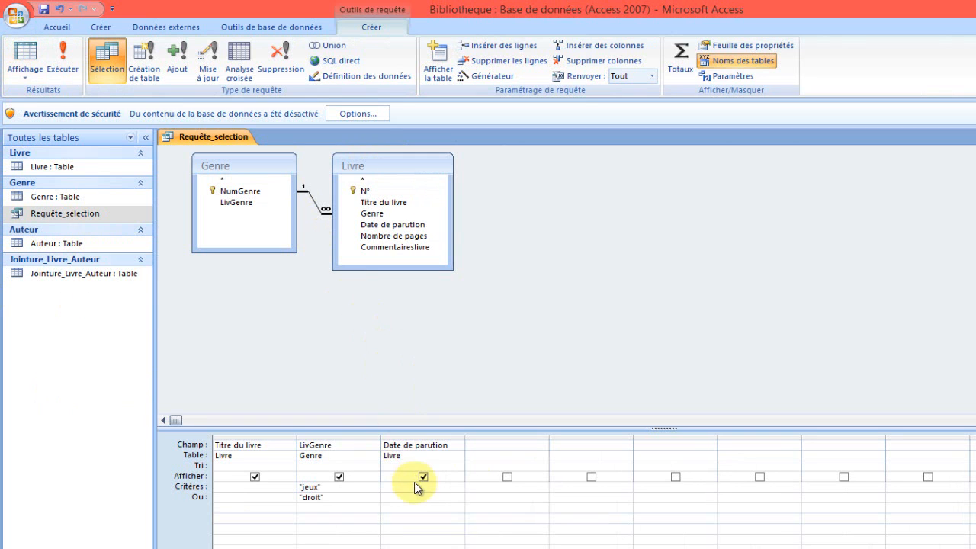
click(415, 496)
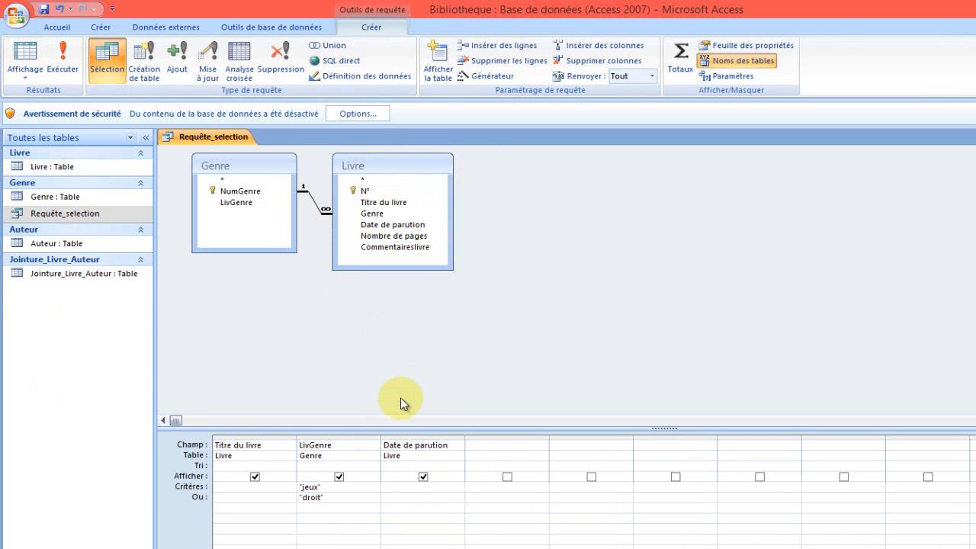